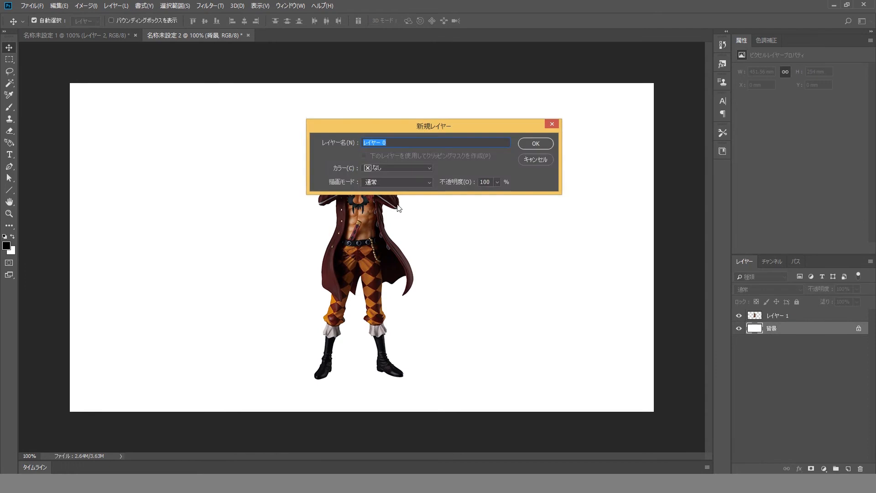
Step: Convert the background into an editable layer and give it a radial gradient overlay with angle -39° and scale 89%
click(533, 144)
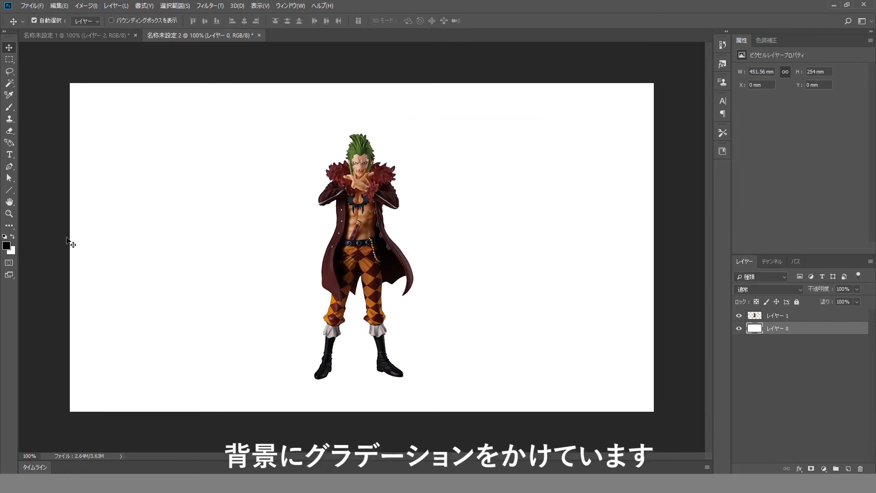
double_click(816, 328)
click(509, 263)
click(540, 264)
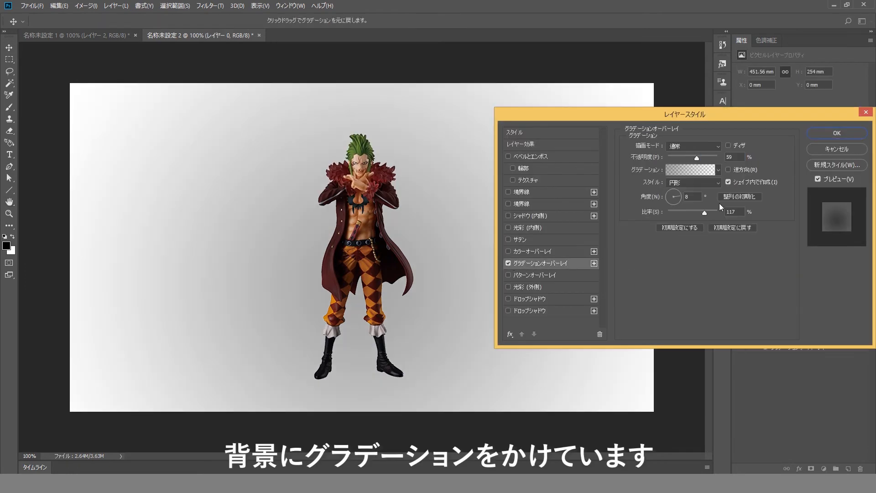
drag(678, 201, 694, 215)
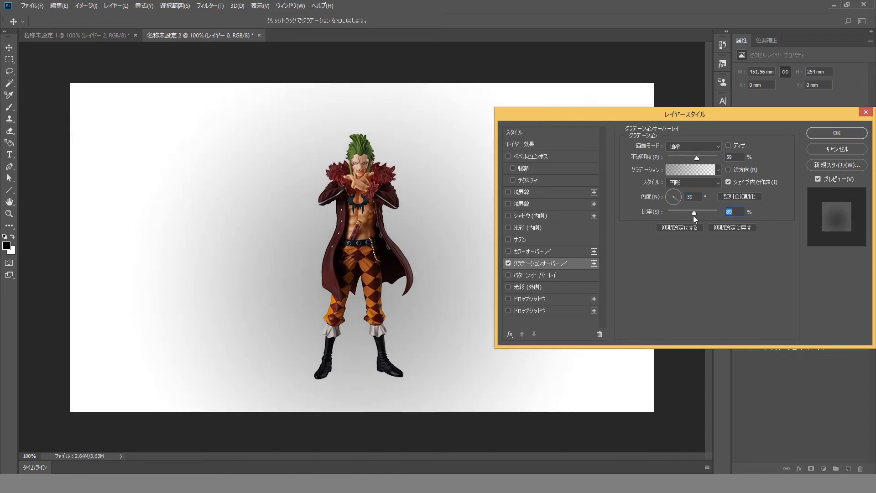
click(828, 133)
Step: Create a new layer and fill a rectangle about 239 × 207 mm around the figure with black
click(848, 469)
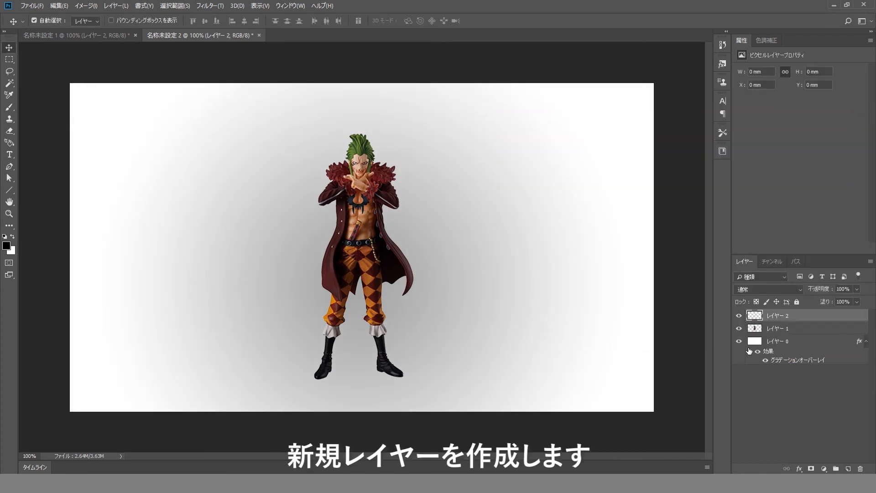
click(10, 60)
drag(196, 124, 504, 392)
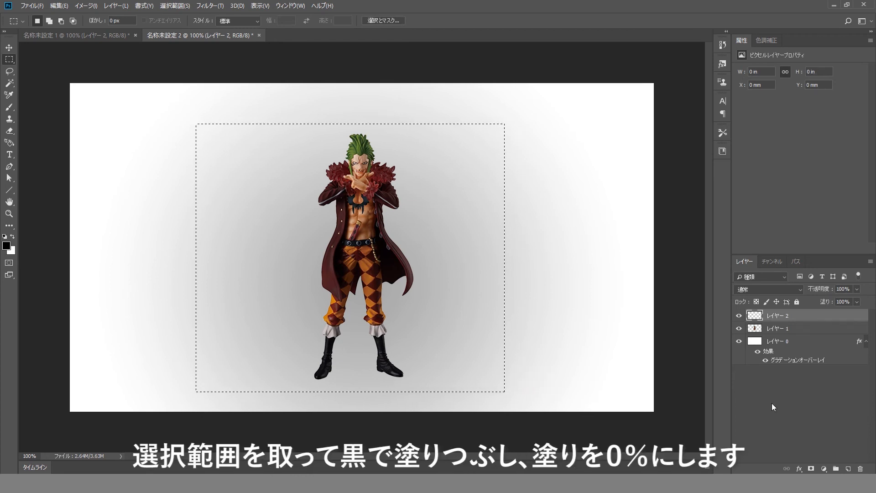
key(alt+BackSpace)
key(ctrl+d)
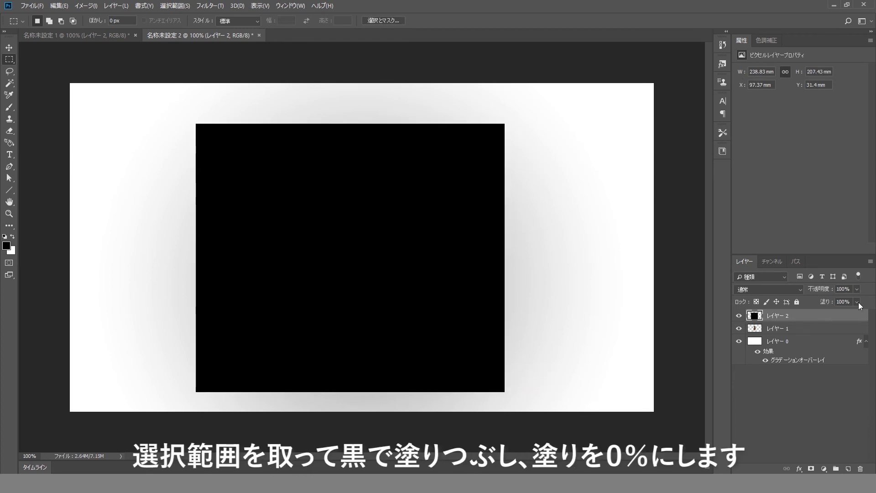
Step: Set the black rectangle layer's fill to 0%
click(857, 302)
drag(857, 313, 808, 312)
click(811, 326)
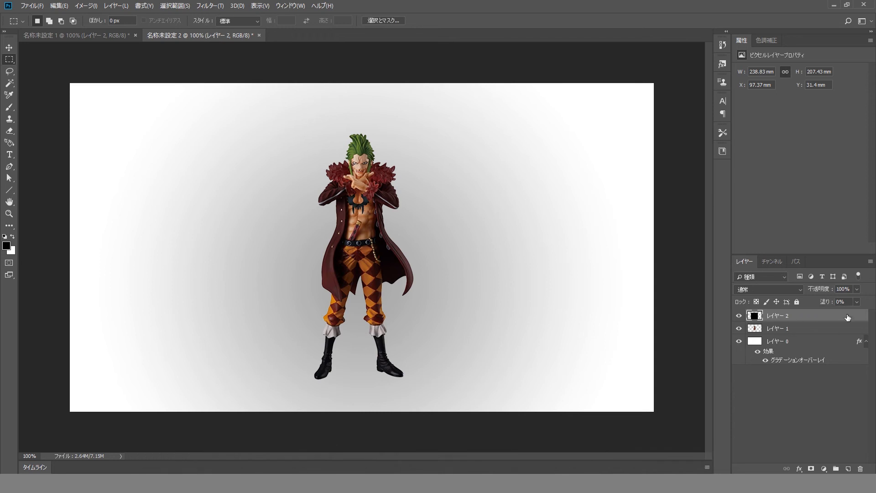
Step: Enable Bevel & Emboss with Contour, Stroke, Inner Shadow and Drop Shadow on the rectangle layer
double_click(848, 315)
click(508, 156)
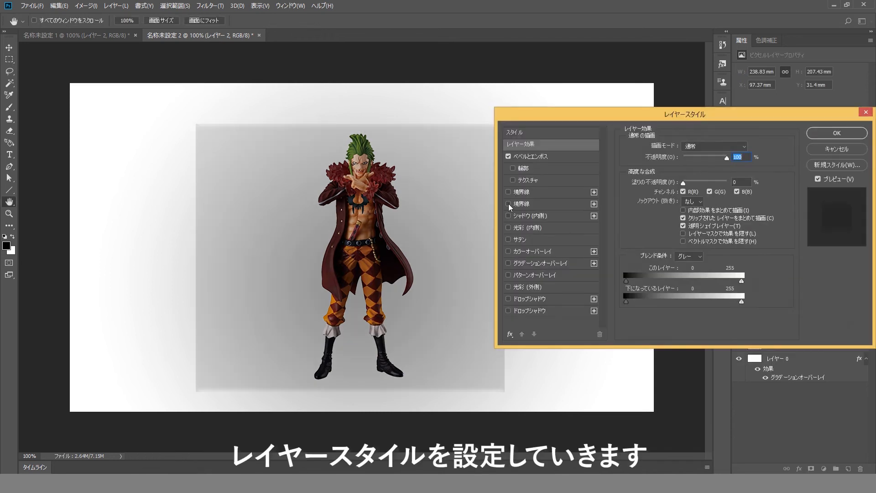
click(508, 191)
click(509, 216)
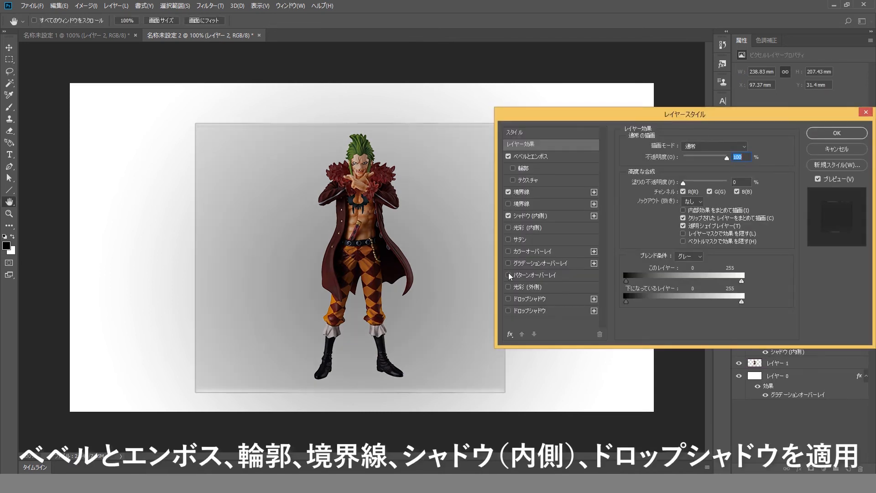
click(508, 299)
drag(560, 120, 560, 127)
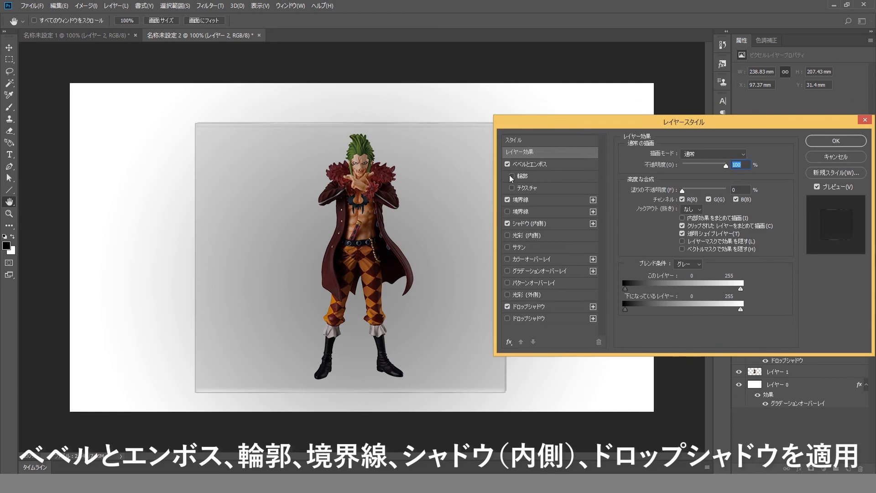
click(512, 176)
Step: Set the Bevel & Emboss structure to depth 480%, size 8 px and soften 13 px
click(558, 165)
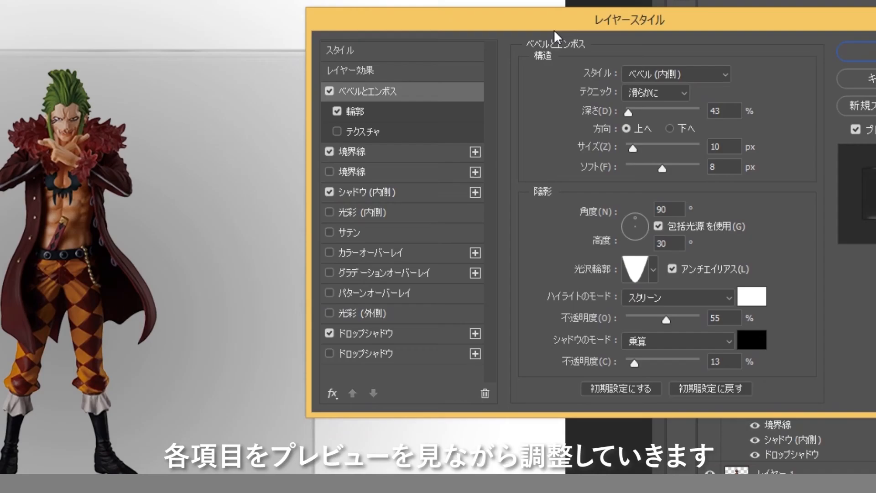
drag(630, 132, 635, 132)
drag(643, 45, 655, 47)
drag(647, 171, 700, 187)
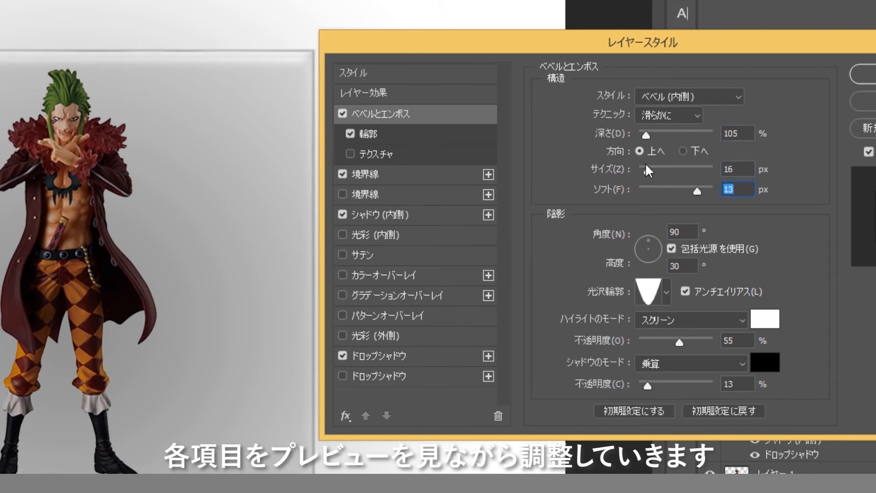
mouse_move(648, 169)
mouse_down()
mouse_move(659, 171)
mouse_move(634, 166)
mouse_move(642, 170)
mouse_up()
drag(647, 134, 675, 138)
drag(642, 169, 644, 172)
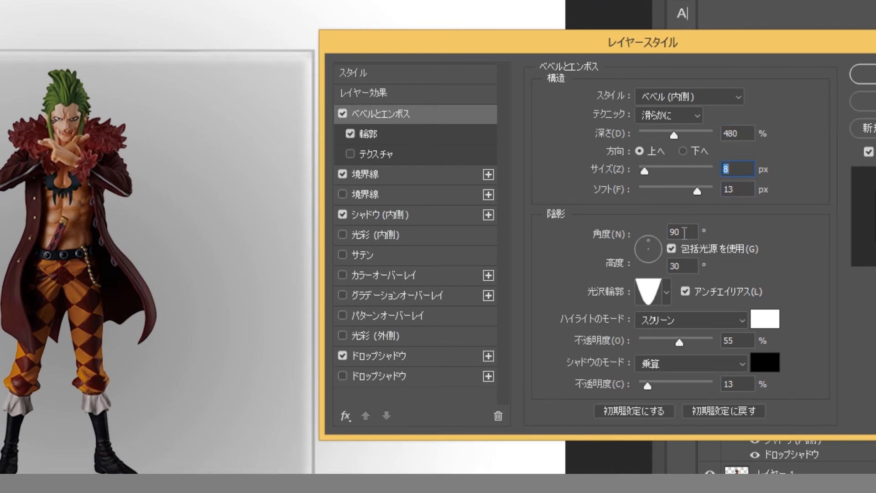
Step: Set the bevel shading to angle -83° and altitude 48°, try the gloss contour presets and choose the single rounded-curve contour
mouse_move(647, 238)
mouse_down()
mouse_move(656, 259)
mouse_move(640, 245)
mouse_move(647, 259)
mouse_move(642, 254)
mouse_move(651, 254)
mouse_up()
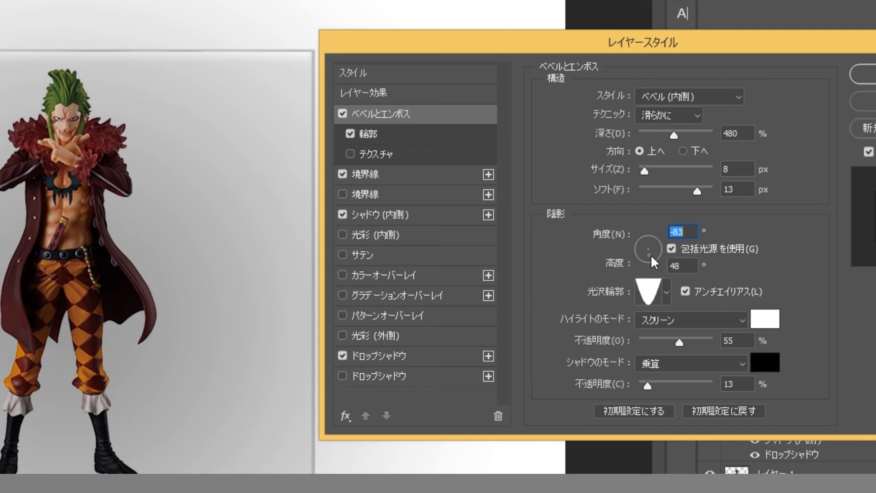
click(668, 296)
click(599, 331)
click(624, 333)
click(671, 333)
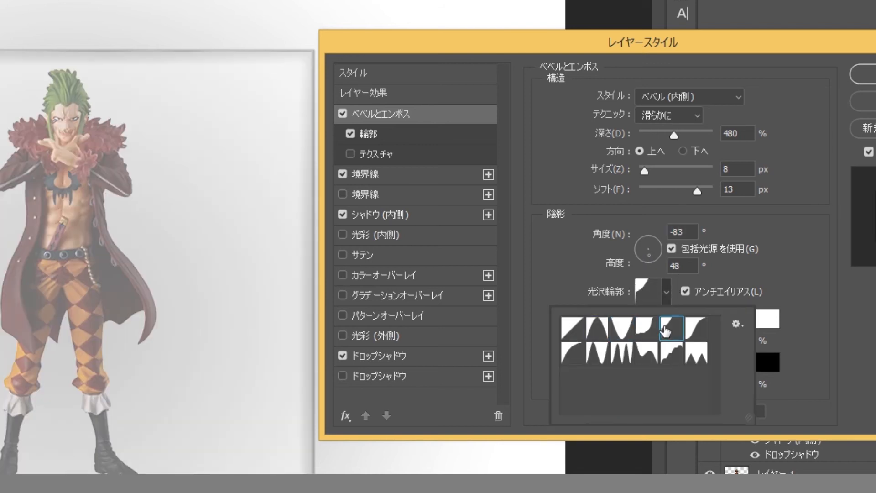
click(695, 336)
click(698, 355)
click(672, 359)
click(646, 357)
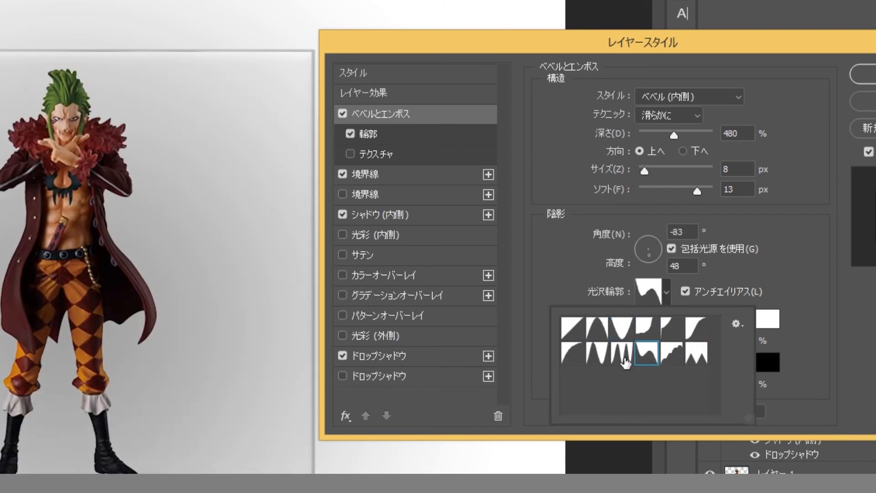
click(622, 357)
click(597, 356)
click(573, 364)
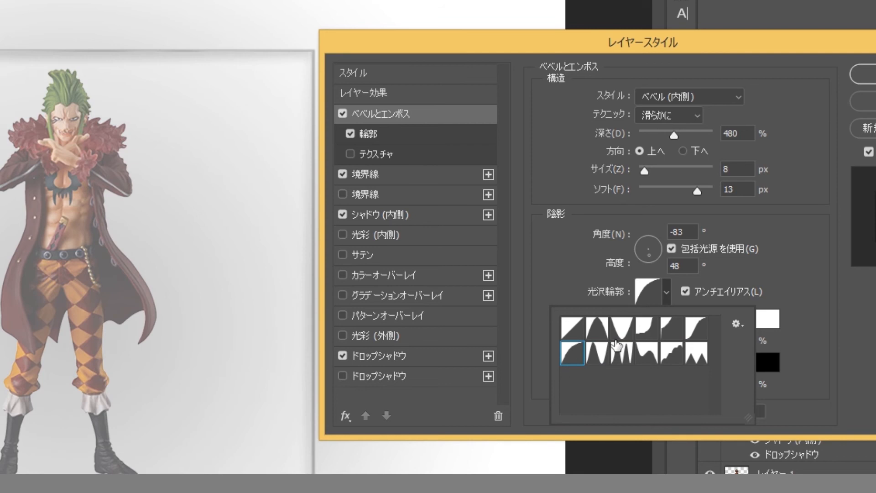
Step: Try bevel altitude values of 60, 200 and 150 with a highlight opacity of 59%
drag(688, 267, 663, 270)
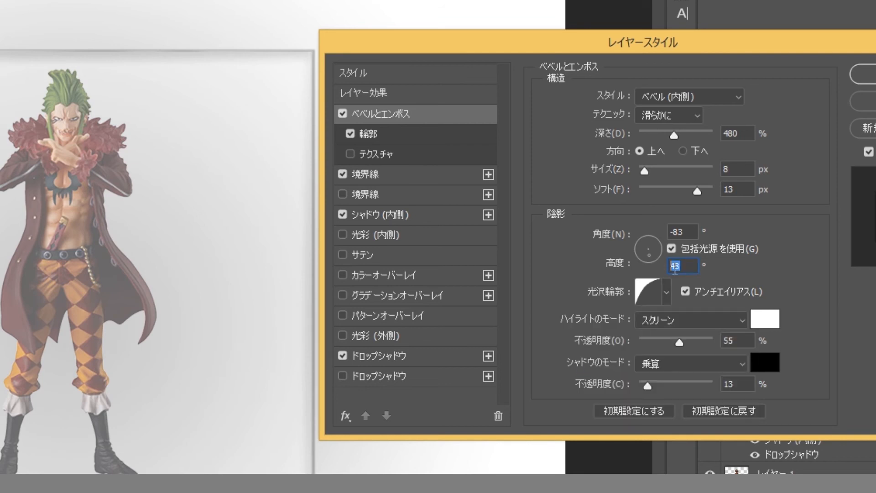
text(60)
key(BackSpace)
key(BackSpace)
text(200)
click(682, 343)
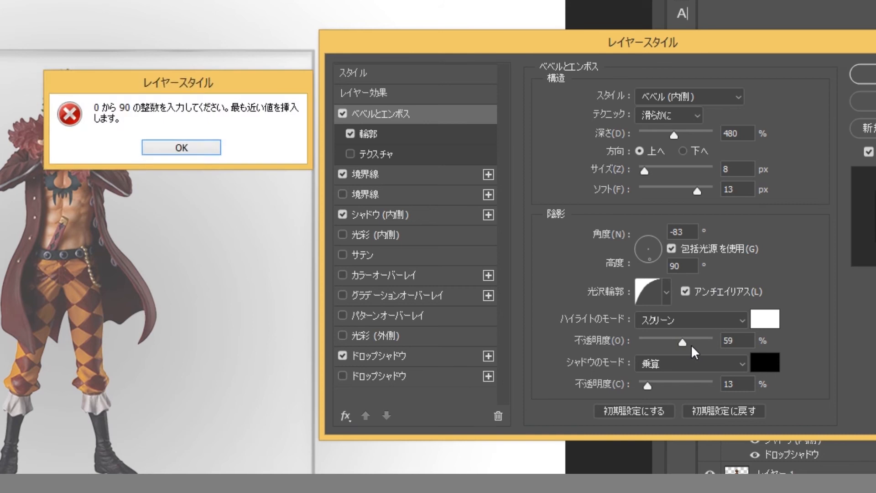
click(181, 147)
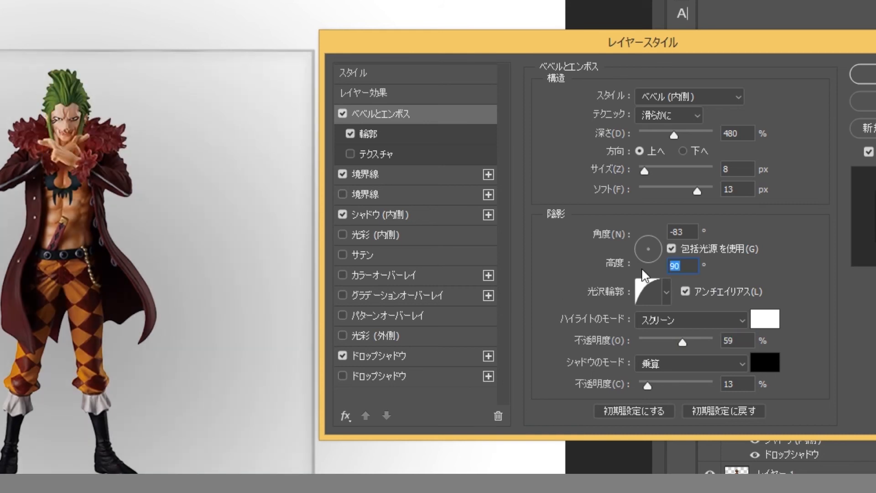
text(150)
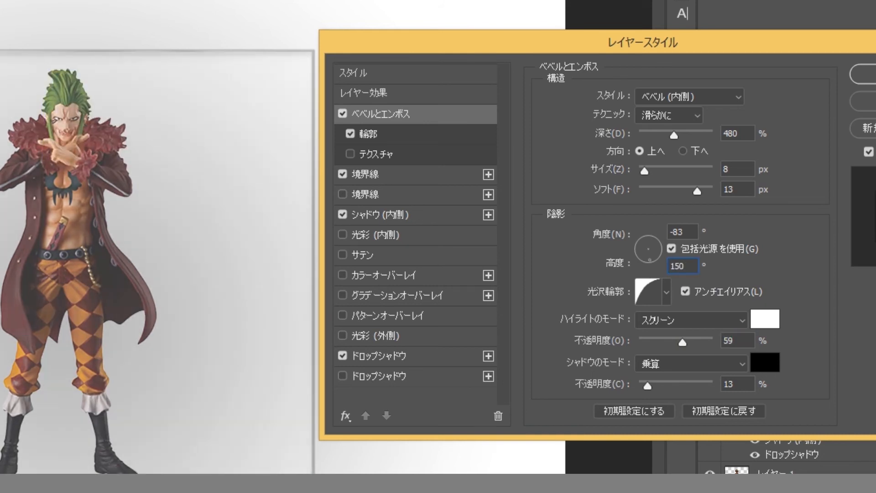
Step: Set the bevel shading to angle 131°, altitude 32°, highlight opacity 46% and shadow opacity 18%
click(652, 256)
drag(652, 256, 647, 249)
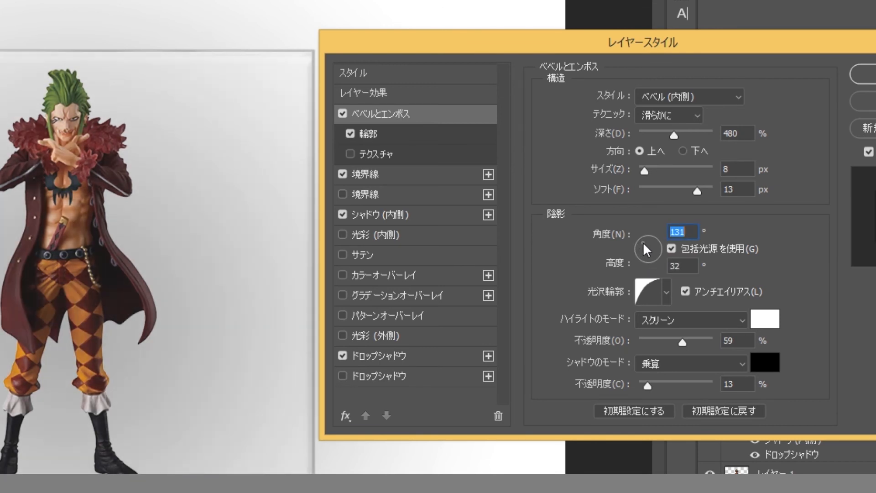
drag(684, 342, 672, 344)
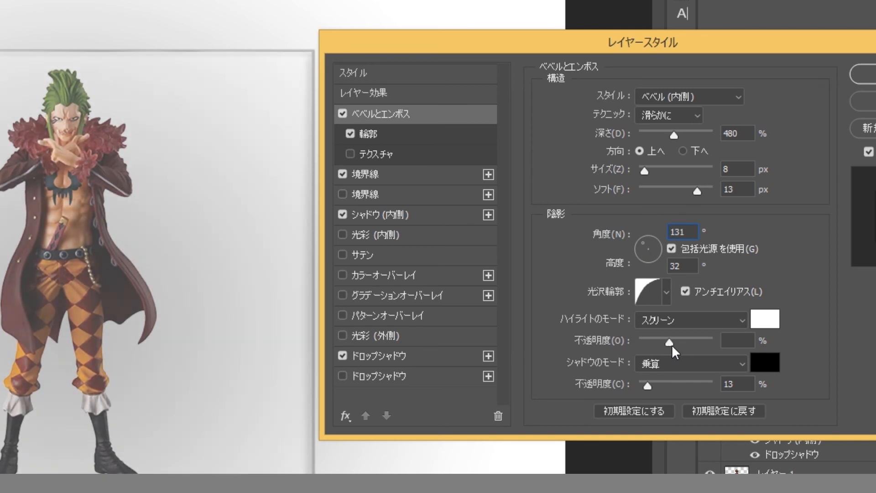
mouse_move(649, 388)
mouse_down()
mouse_move(670, 388)
mouse_move(652, 390)
mouse_up()
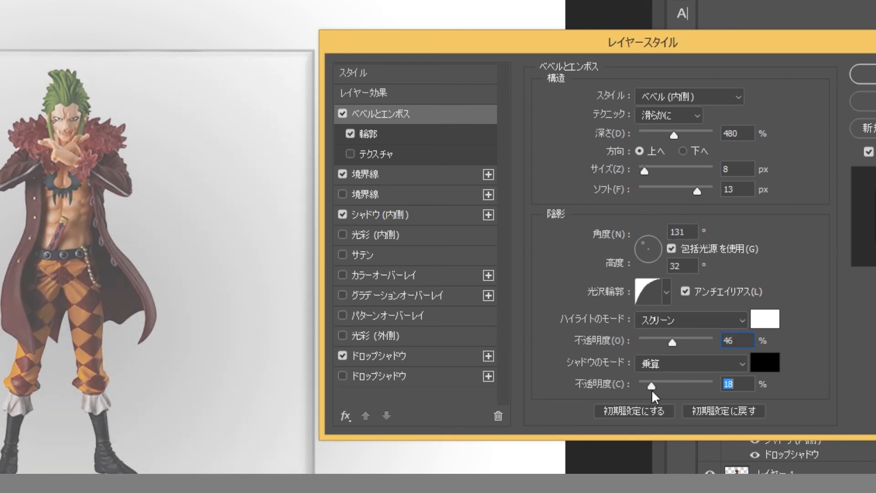
Step: Set the rectangle's outside stroke to a size of 4 px and an opacity of 23%
click(365, 174)
drag(626, 98, 624, 98)
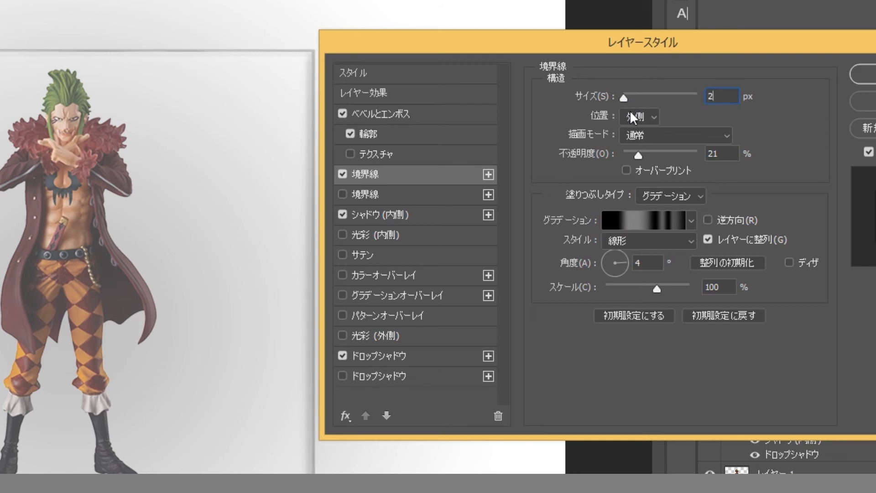
click(715, 98)
key(Up)
text(5)
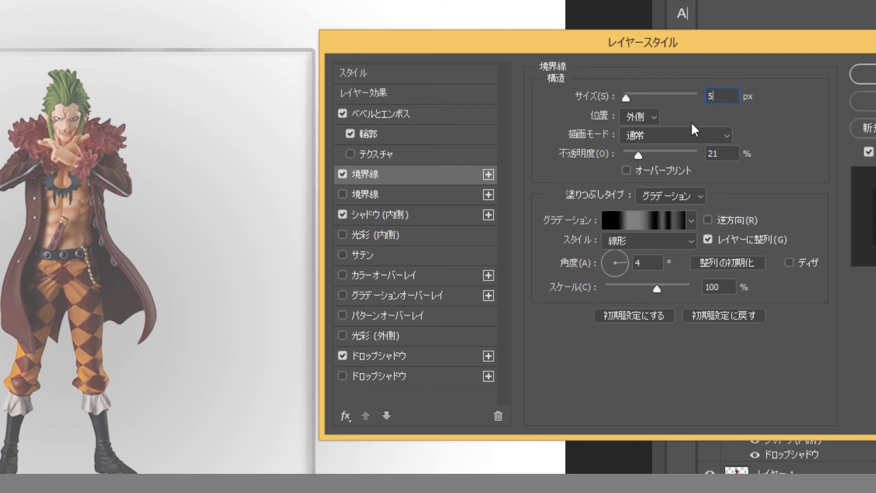
key(Down)
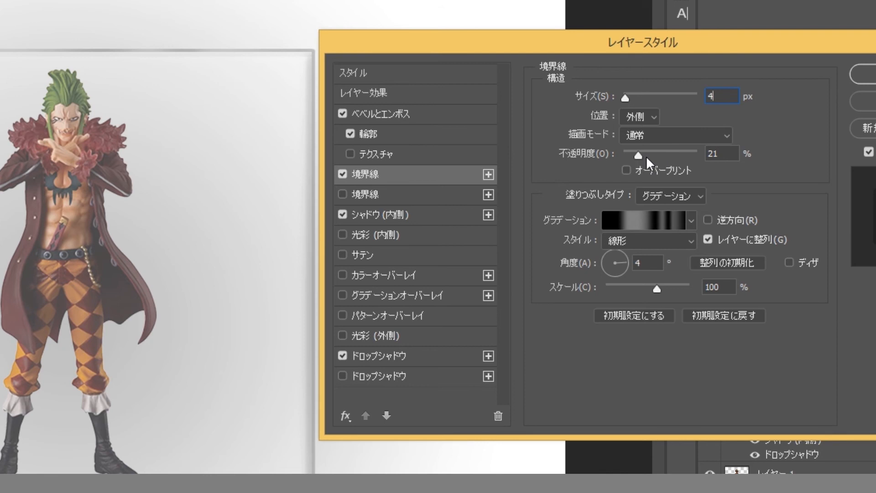
mouse_move(640, 158)
mouse_down()
mouse_move(675, 168)
mouse_move(642, 162)
mouse_up()
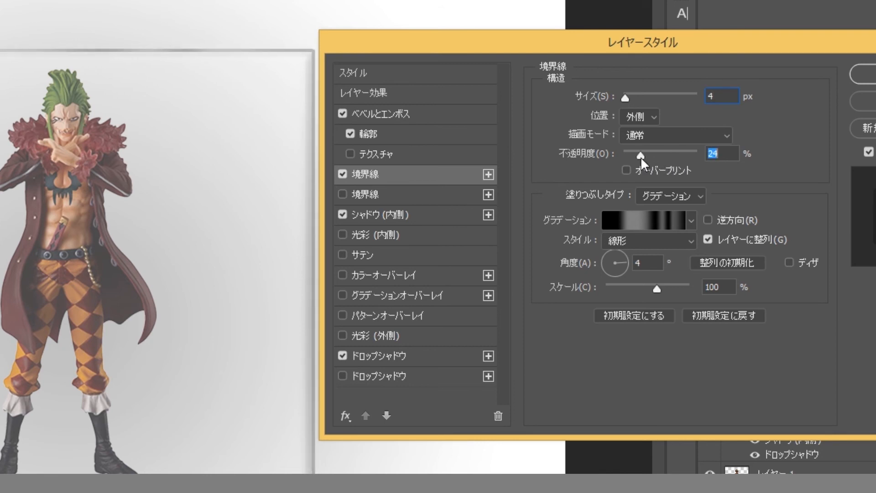
Step: Set the stroke's gradient to angle -39° and scale 73%, keeping the existing gradient unreversed
click(618, 258)
click(648, 221)
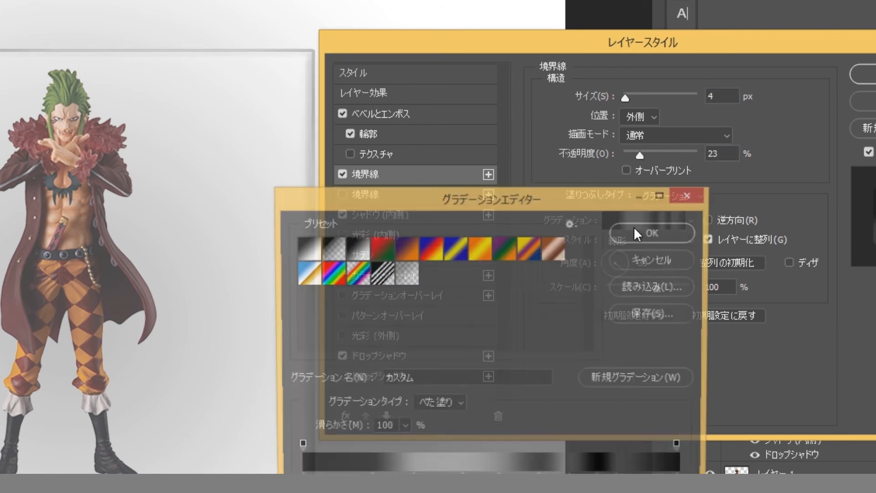
click(679, 230)
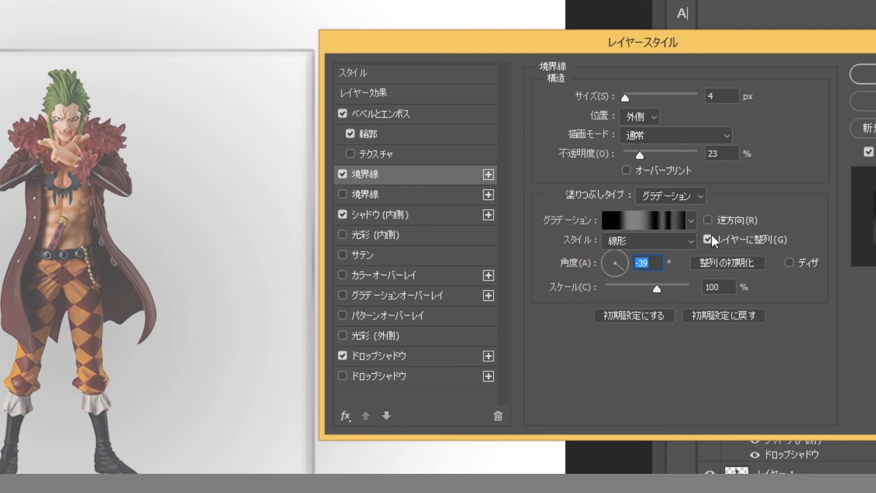
click(708, 220)
click(708, 221)
drag(662, 288, 639, 295)
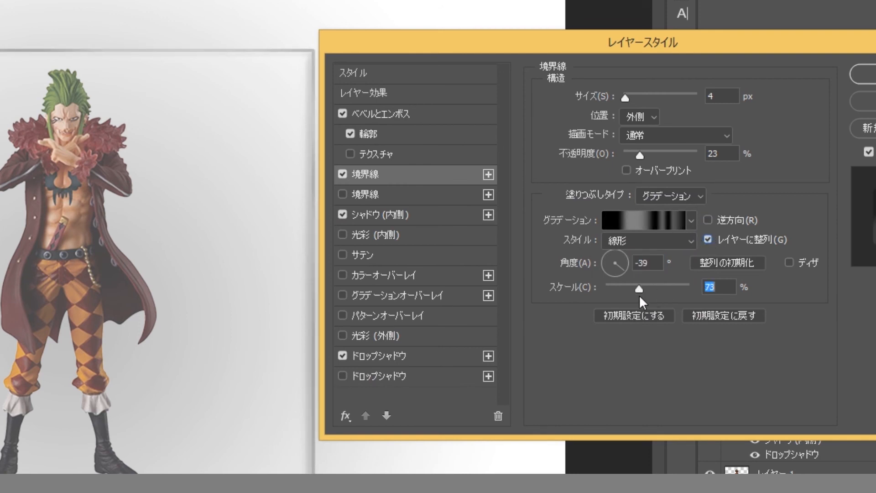
Step: Set the inner shadow to opacity 18%, angle -42°, distance 14 px, choke 16% and size 4 px
click(446, 220)
drag(620, 119, 626, 120)
mouse_move(624, 171)
mouse_down()
mouse_move(651, 170)
mouse_move(625, 170)
mouse_up()
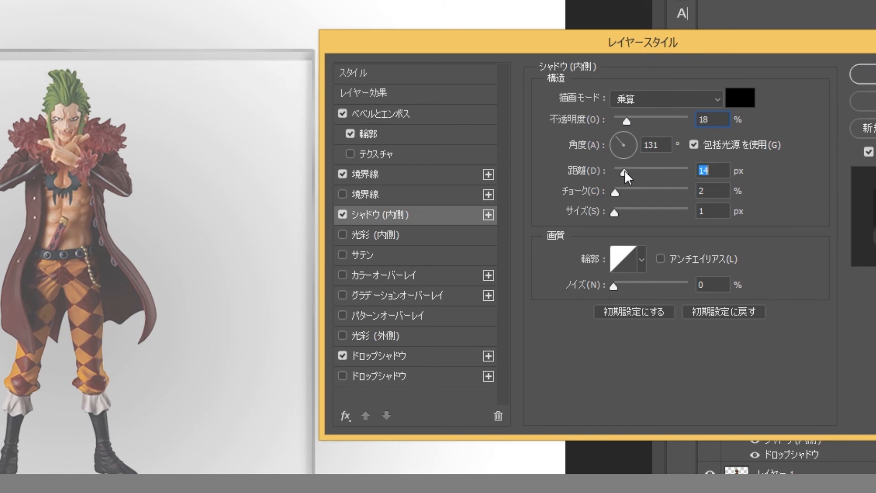
click(629, 148)
drag(615, 213, 621, 192)
Step: Increase the drop shadow's opacity and reduce the inner shadow to opacity 5%, distance 7 px and choke 3%
click(438, 357)
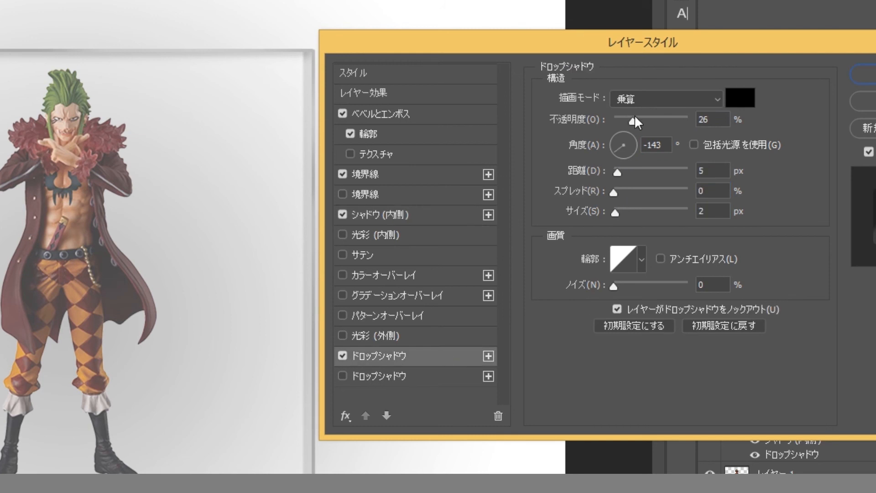
drag(635, 119, 645, 121)
click(457, 215)
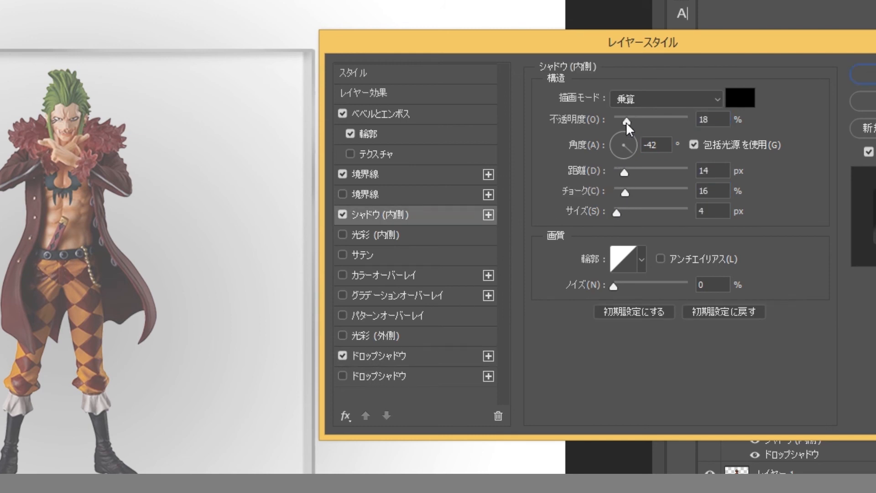
drag(628, 189, 620, 173)
drag(627, 121, 614, 132)
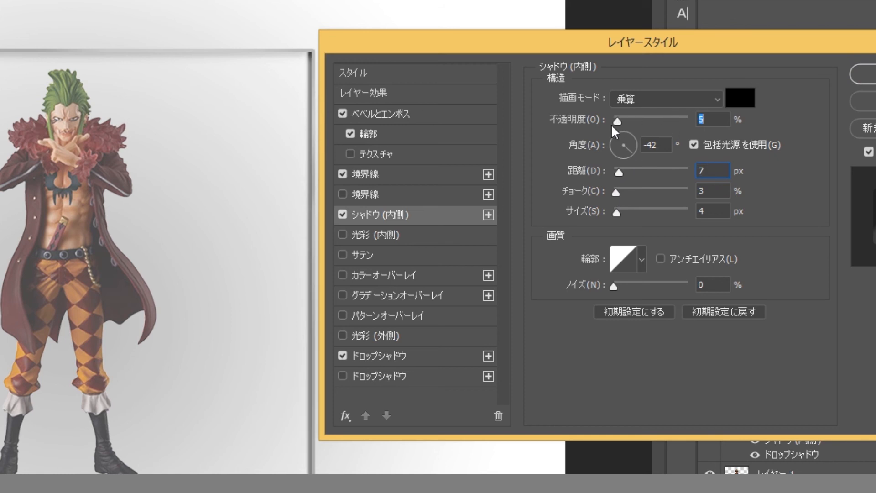
Step: Set the drop shadow's spread to 16% and size to 7 px, and add a low-opacity dark green color overlay to the panel
click(441, 361)
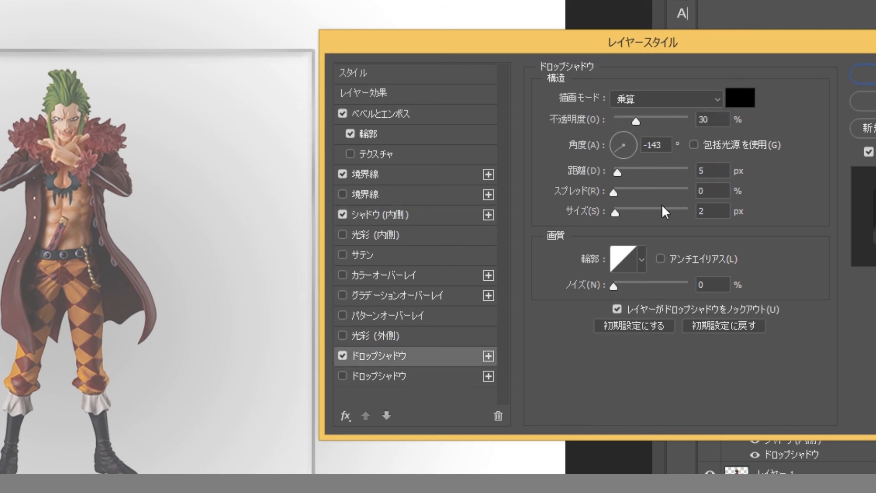
drag(615, 191, 619, 211)
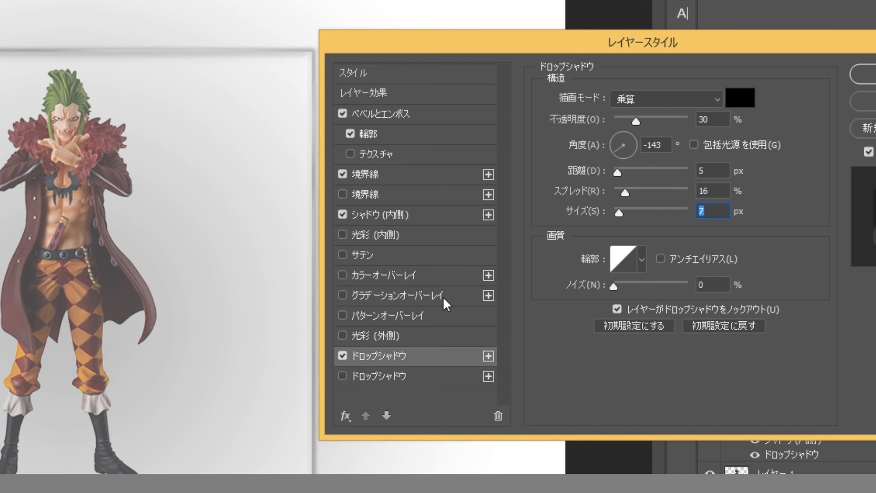
click(344, 274)
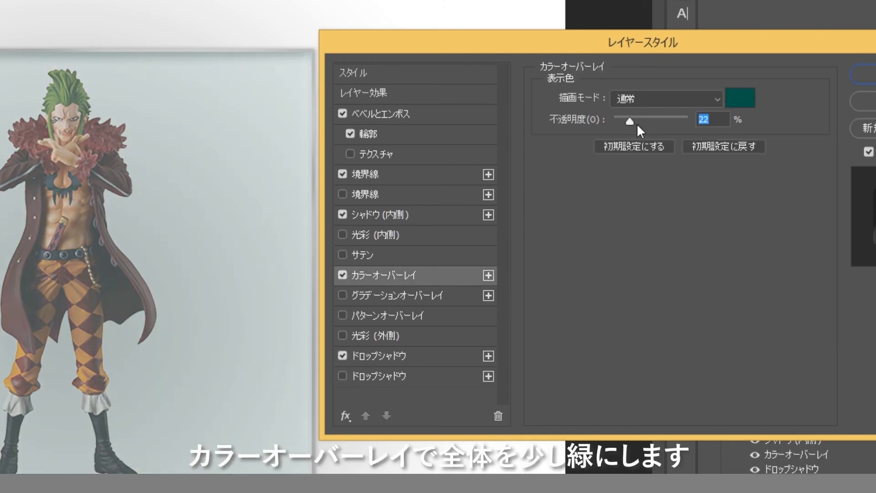
mouse_move(636, 123)
mouse_down()
mouse_move(649, 129)
mouse_move(626, 124)
mouse_up()
click(864, 74)
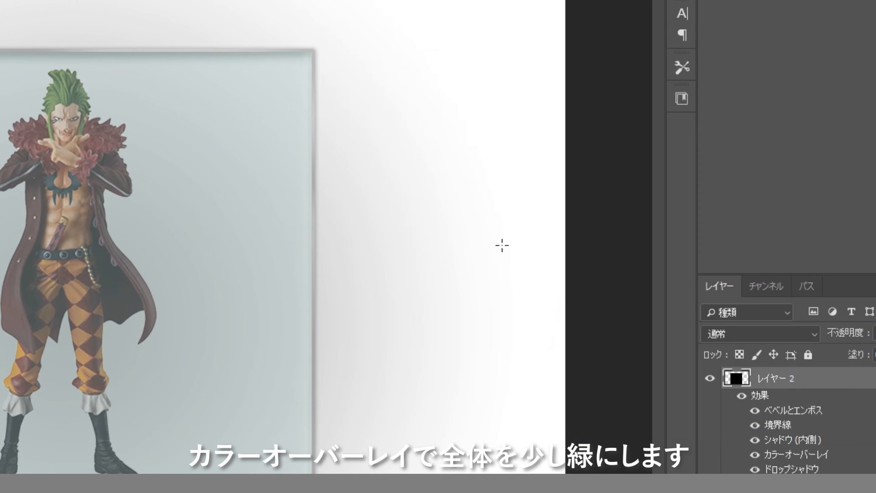
Step: Nudge the glass panel slightly to the right
click(10, 49)
key(shift+Right)
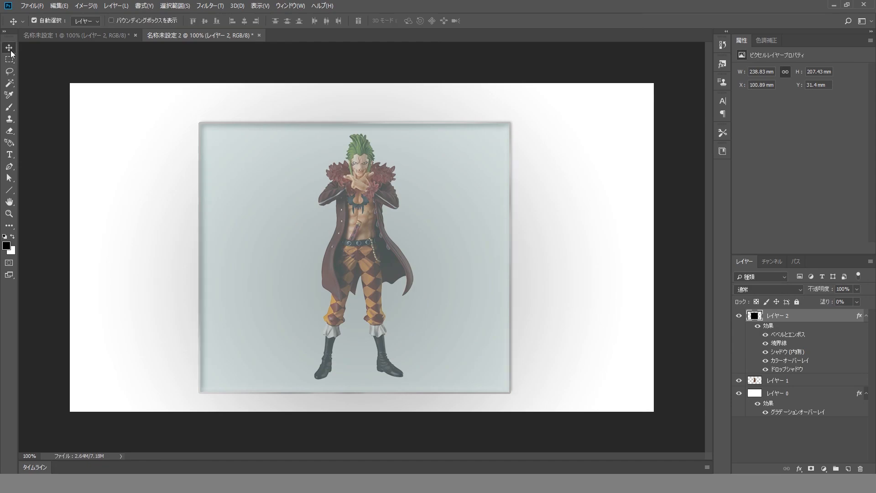
key(Right)
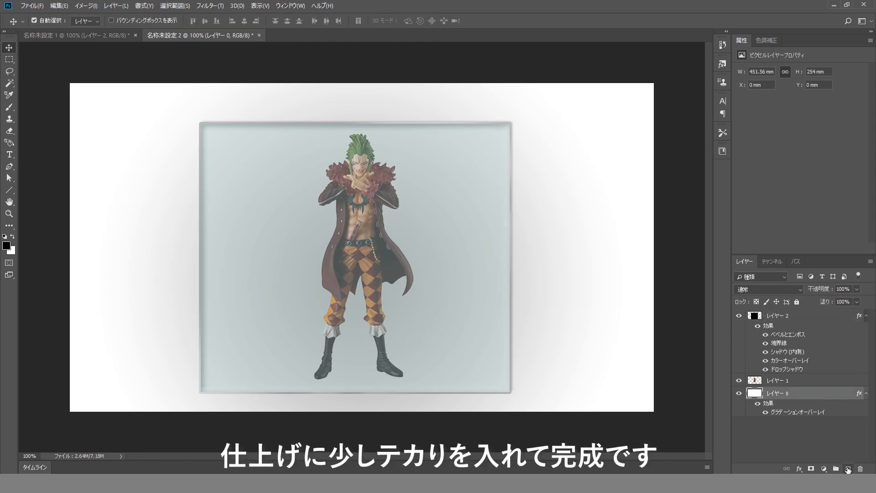
Step: Create a new layer above the panel's layer and load the panel rectangle's shape as a selection
click(848, 469)
drag(795, 393, 787, 313)
ctrl+click(753, 330)
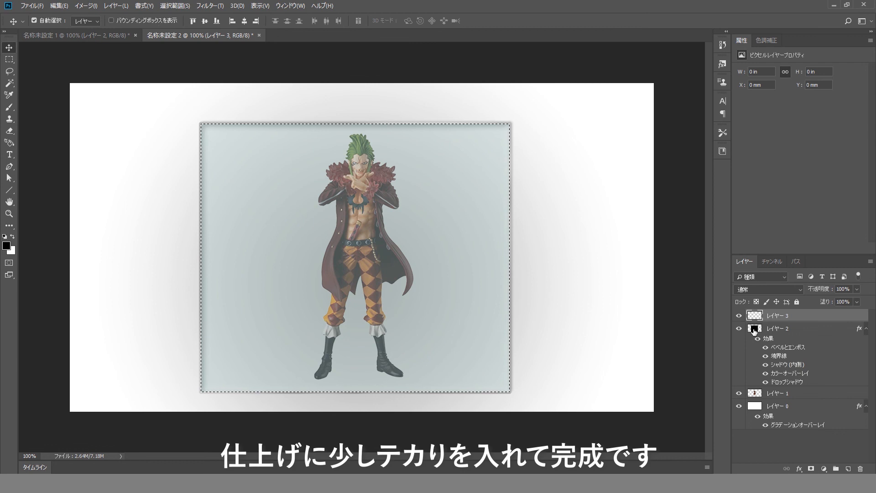
Step: Subtract a large ellipse from the upper part of the selection, fill the remaining curved area with white and deselect
alt+click(10, 61)
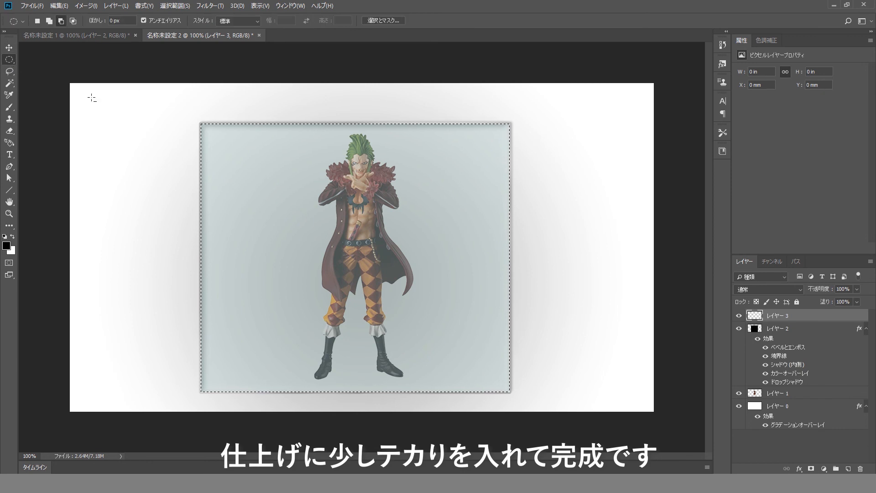
drag(91, 98, 533, 329)
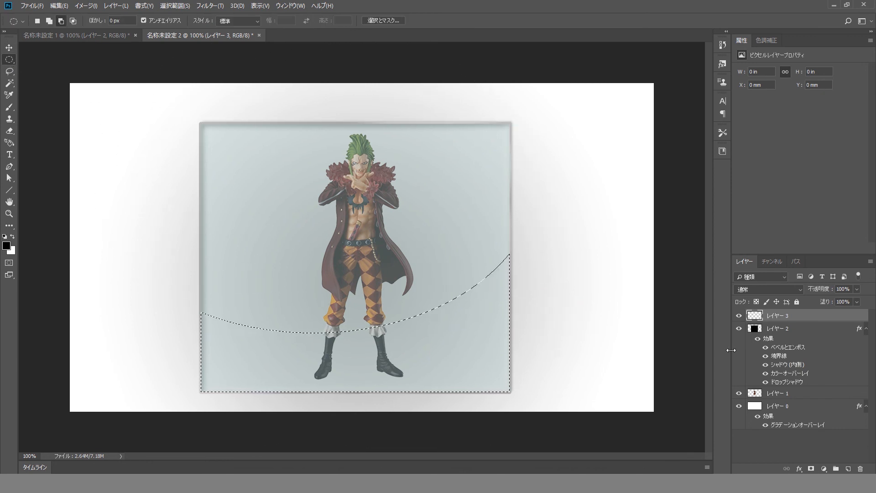
key(alt+Delete)
key(ctrl+Delete)
key(ctrl+d)
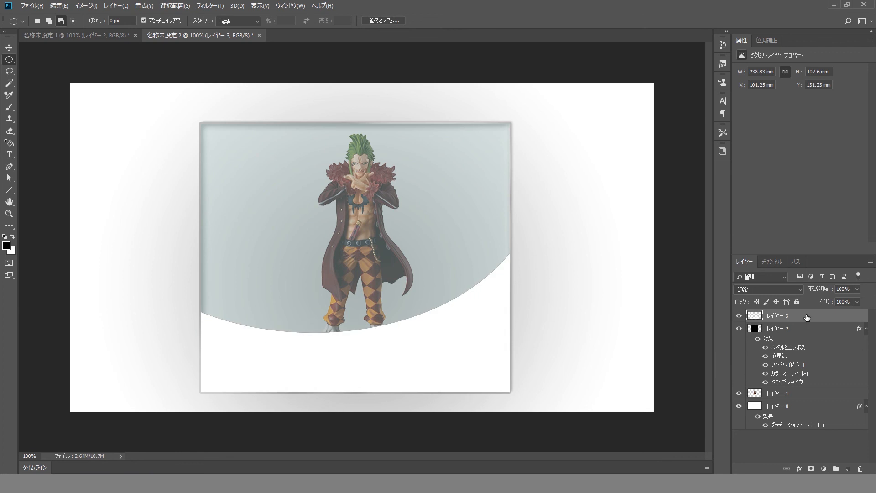
Step: Set the white highlight layer's fill to 11% and stretch a duplicate of it upward to about 110% height
drag(824, 302, 820, 303)
key(ctrl+j)
key(ctrl+t)
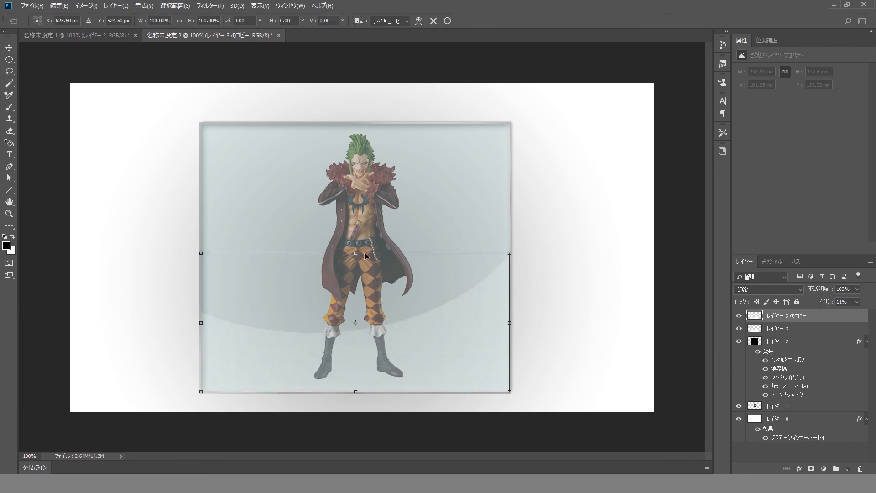
mouse_move(356, 254)
mouse_down()
mouse_move(363, 228)
mouse_move(365, 243)
mouse_up()
key(Return)
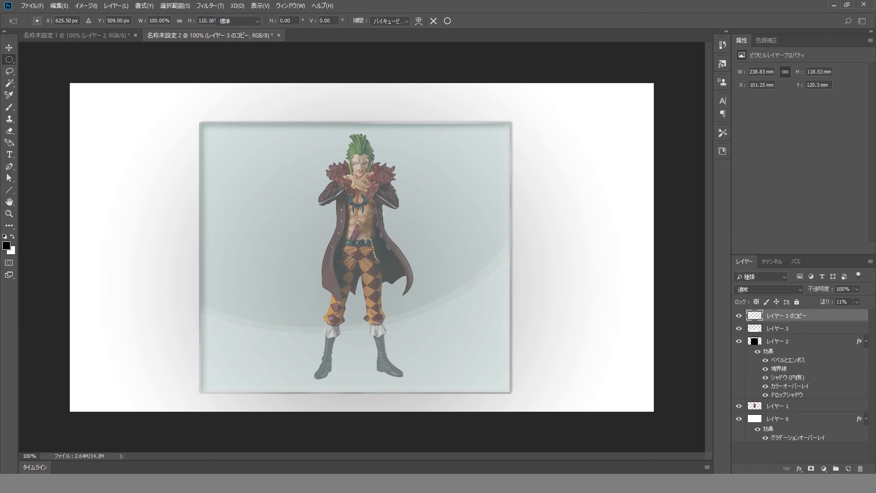
Step: Distort the highlight copy, raising its upper-right corner close to the panel's top edge and slightly lowering its upper-left corner
click(59, 5)
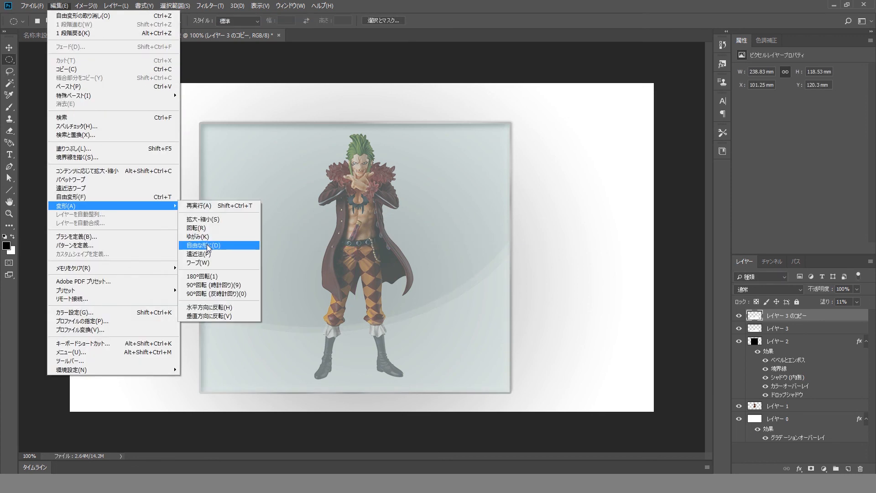
click(205, 245)
drag(509, 238, 509, 136)
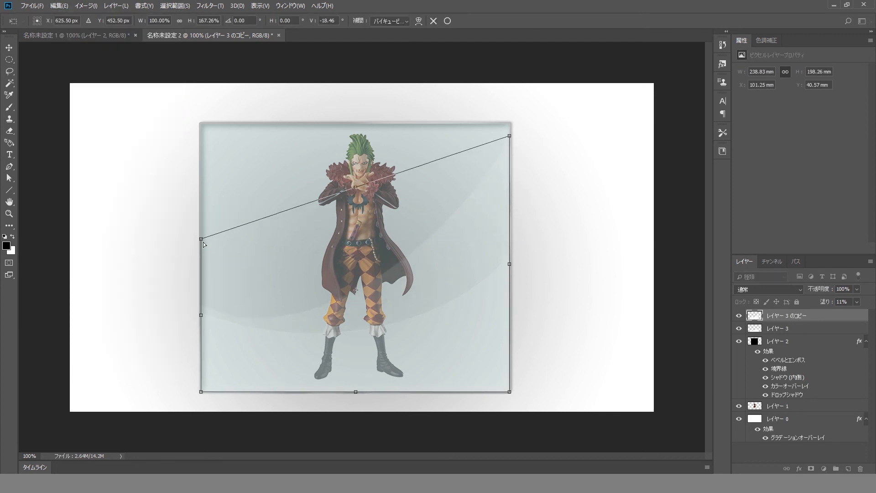
mouse_move(204, 243)
mouse_down()
mouse_move(204, 263)
mouse_move(203, 255)
mouse_up()
key(Return)
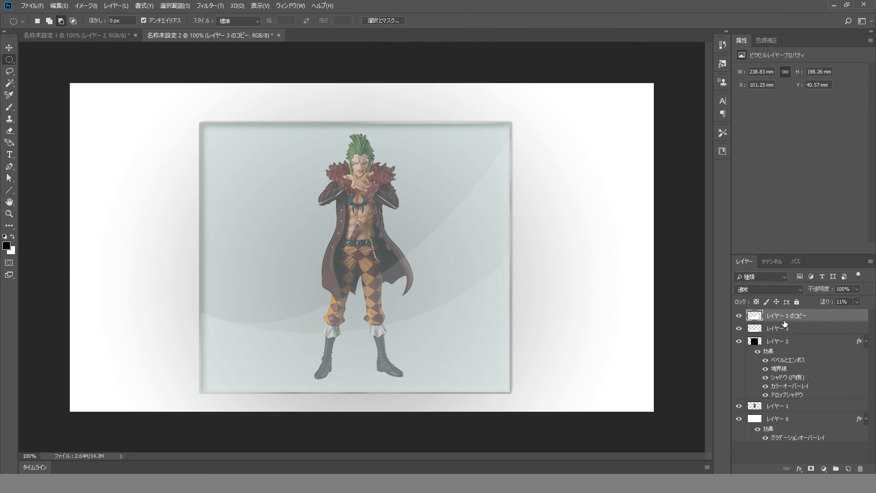
Step: Reduce the fill of the highlight copy to 6% and of the original highlight layer to 9%
drag(829, 302, 825, 303)
click(812, 329)
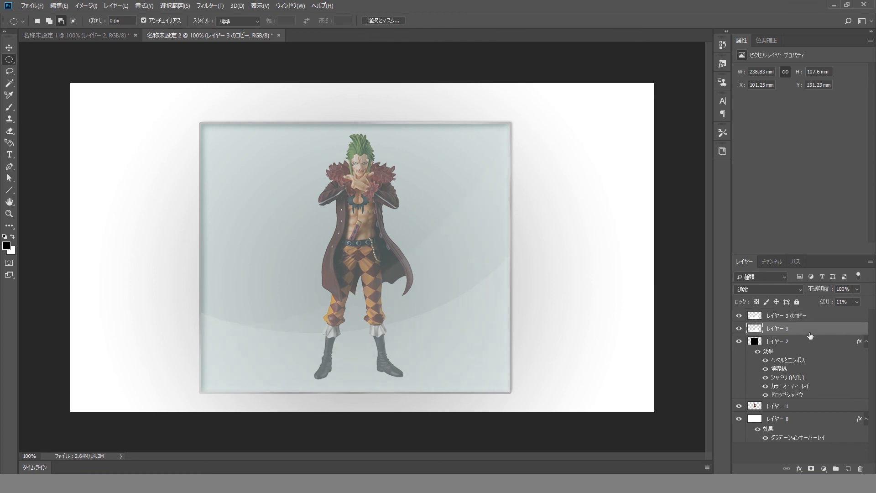
click(824, 302)
Step: Move both highlight layers, the panel and the figure together 20 px up and 3 px to the right
key(v)
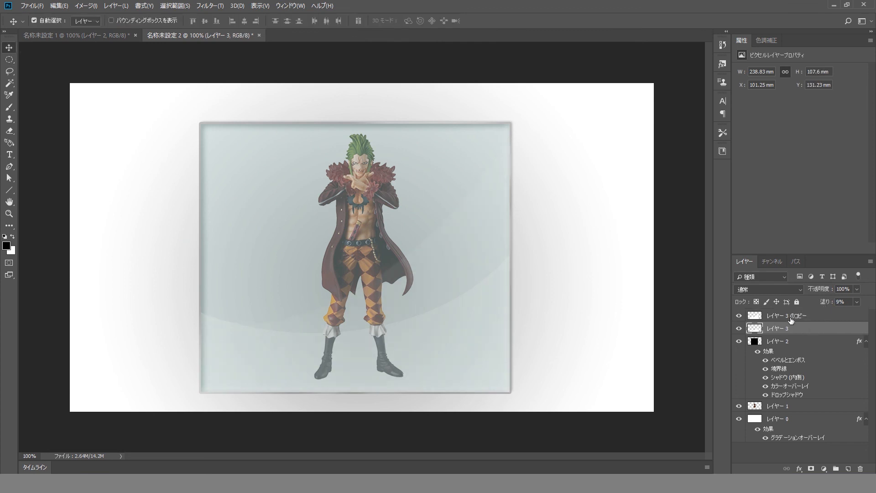
click(791, 318)
shift+click(801, 406)
key(shift+Up)
key(shift+Up)
key(Right)
key(Right)
key(Right)
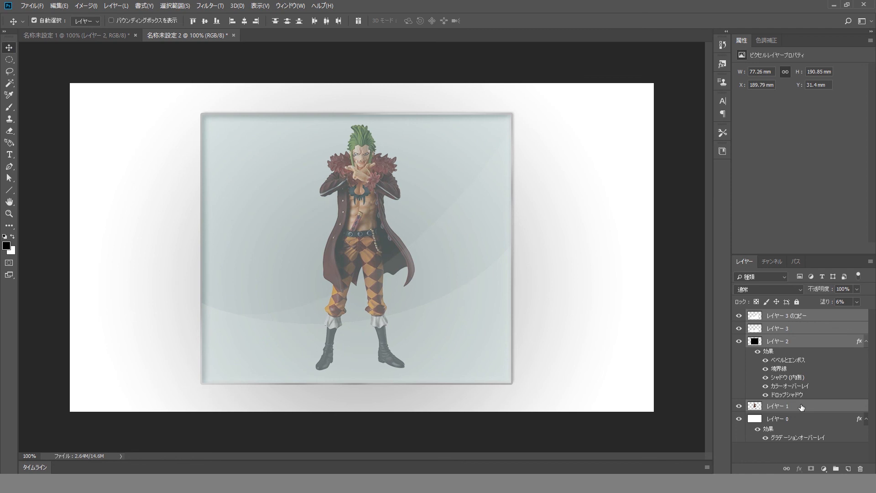
Step: Set the first opacity stop of the background layer's gradient overlay to 90%
click(786, 420)
double_click(826, 428)
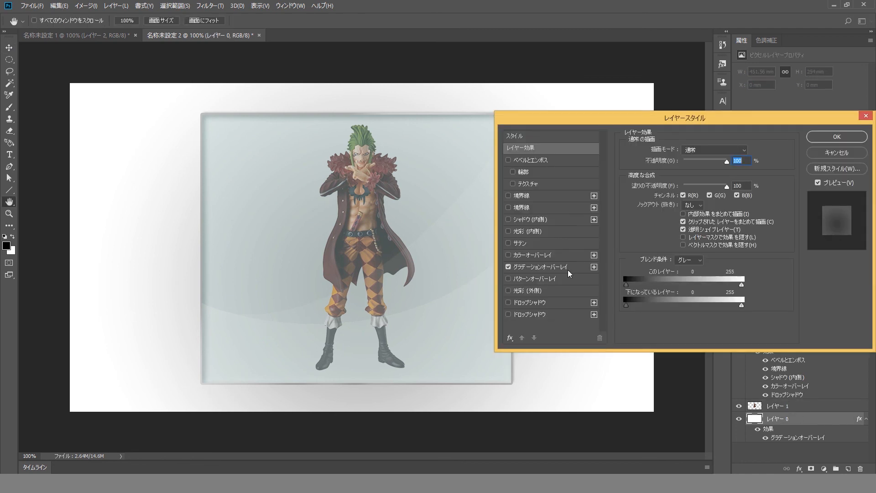
click(571, 271)
click(685, 173)
click(498, 356)
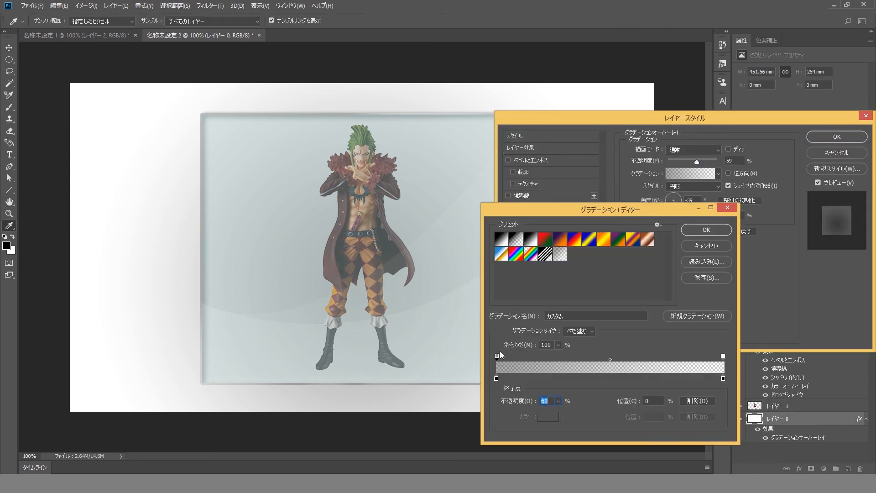
drag(557, 402, 571, 415)
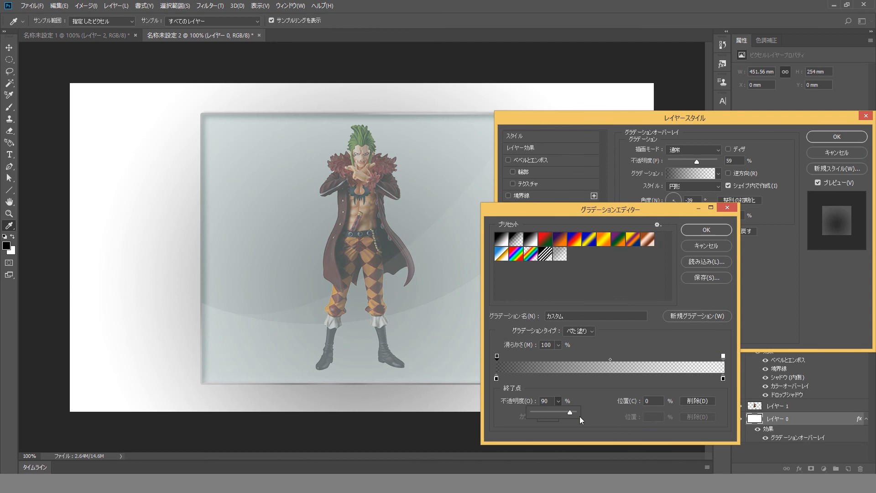
click(706, 230)
Step: Set the background gradient overlay's angle to 160°, reverse its direction and reduce its opacity to 47%
click(668, 202)
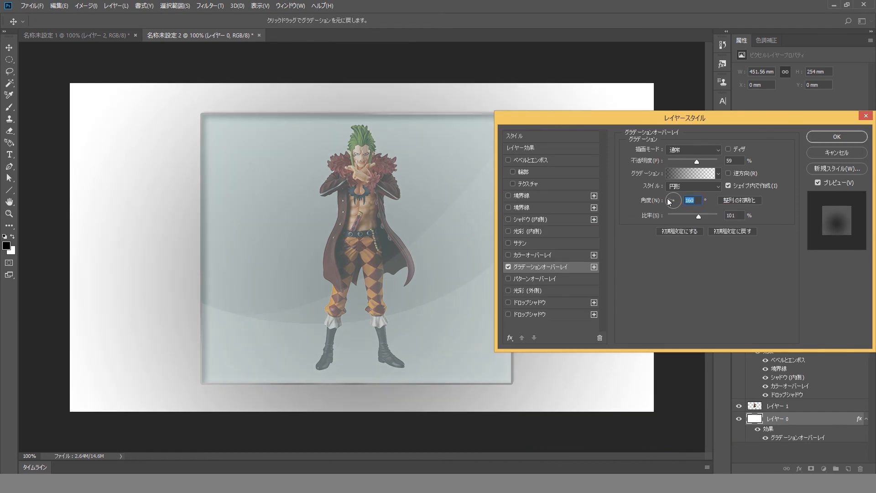
click(728, 173)
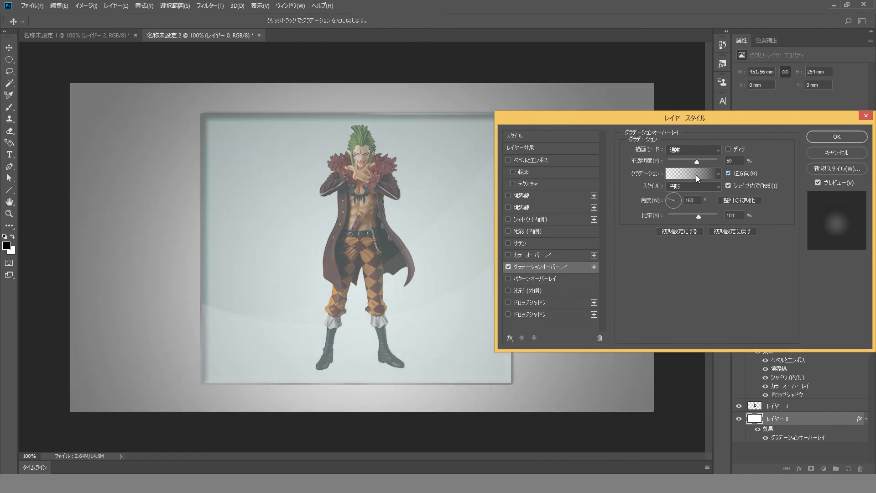
drag(689, 161, 691, 162)
drag(645, 119, 661, 276)
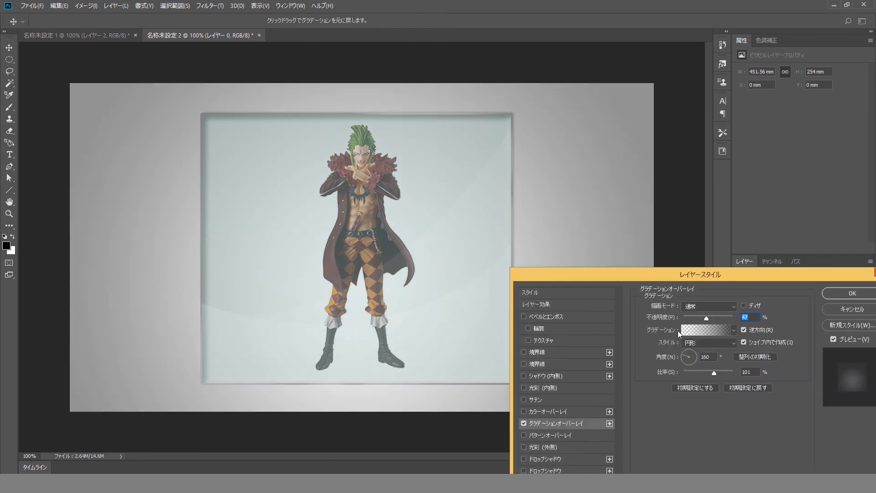
click(860, 297)
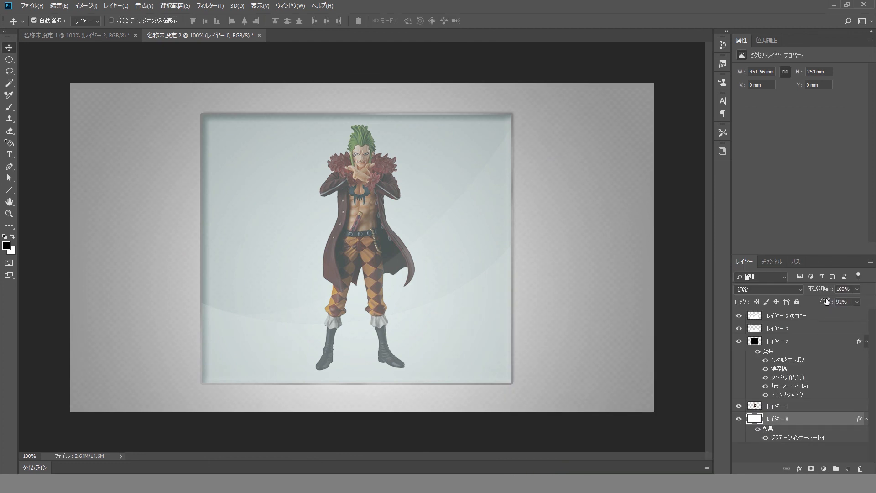
Step: Restore the background layer's fill to 100%, then set its gradient overlay's opacity to 27% and increase its scale
drag(827, 302, 851, 312)
double_click(802, 422)
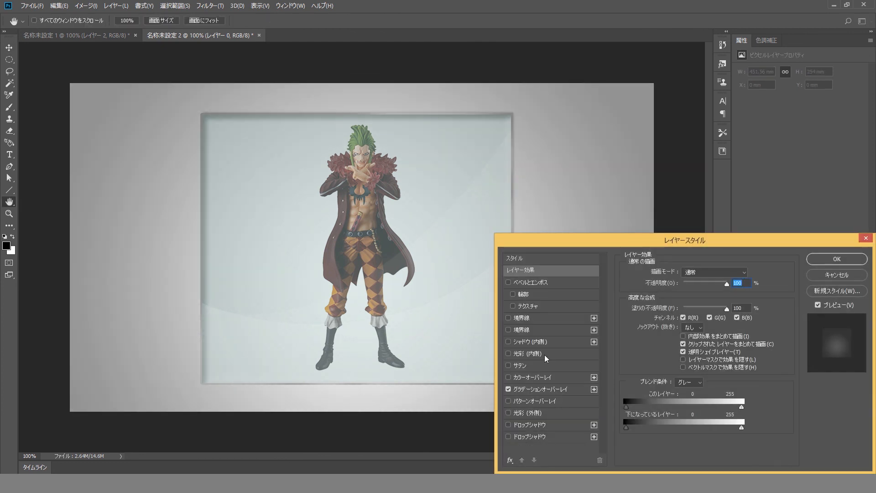
click(541, 389)
drag(673, 290, 681, 284)
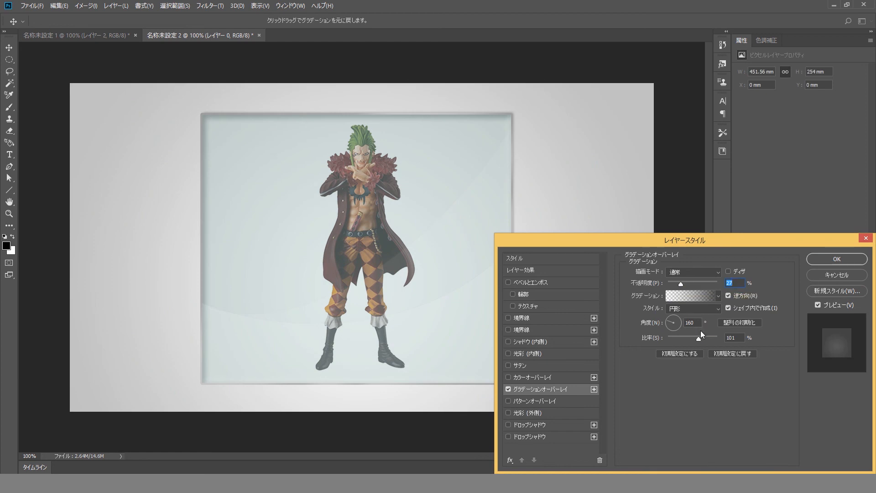
mouse_move(698, 339)
mouse_down()
mouse_move(672, 340)
mouse_move(707, 342)
mouse_up()
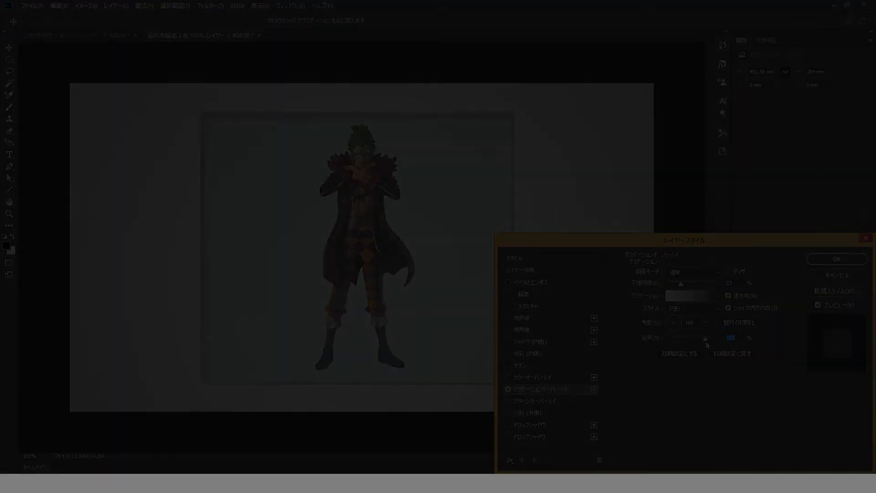